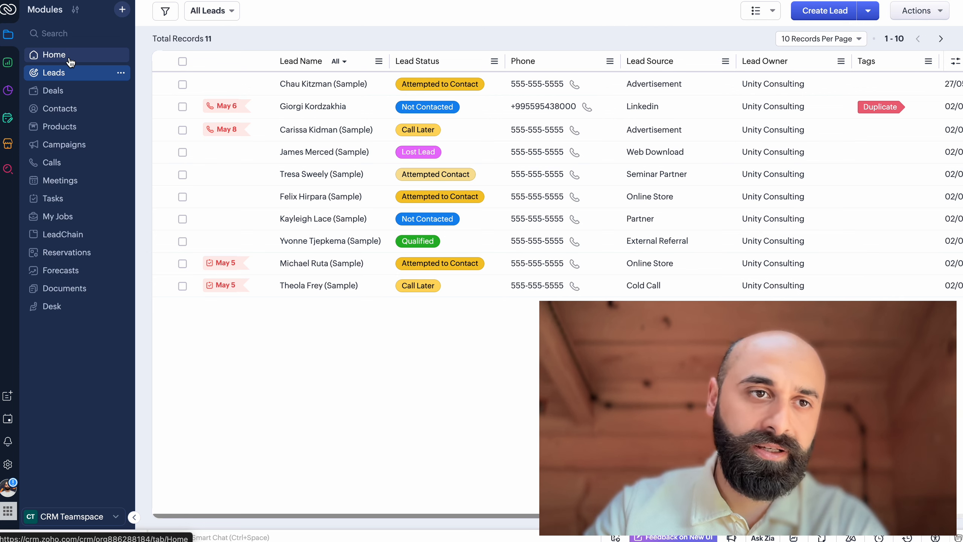
View the Home dashboard and the display view options available for the Leads module
left_click(63, 59)
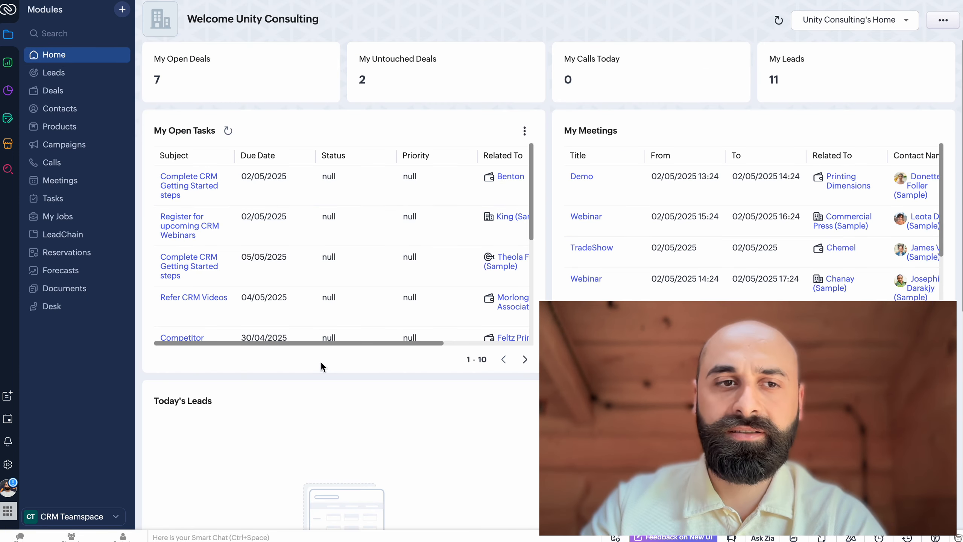
left_click(58, 77)
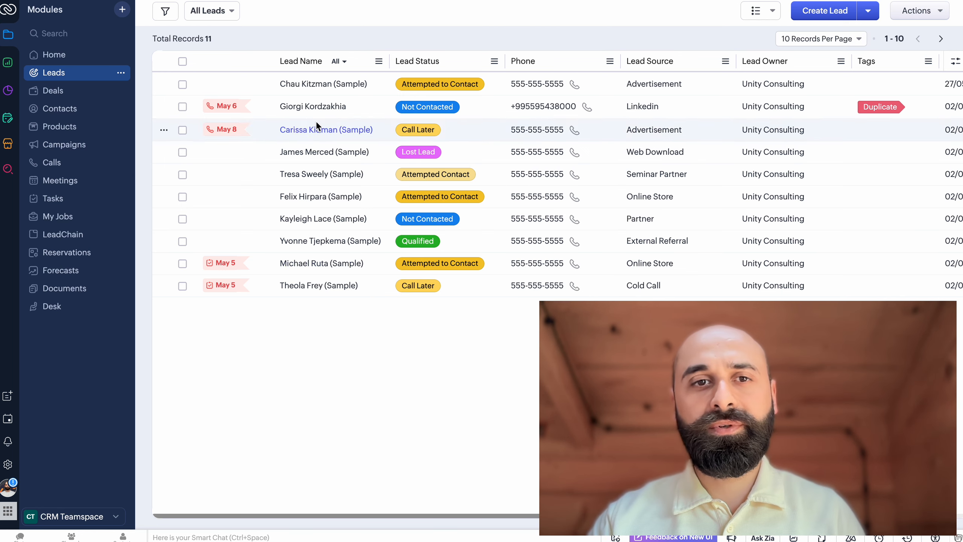
left_click(761, 14)
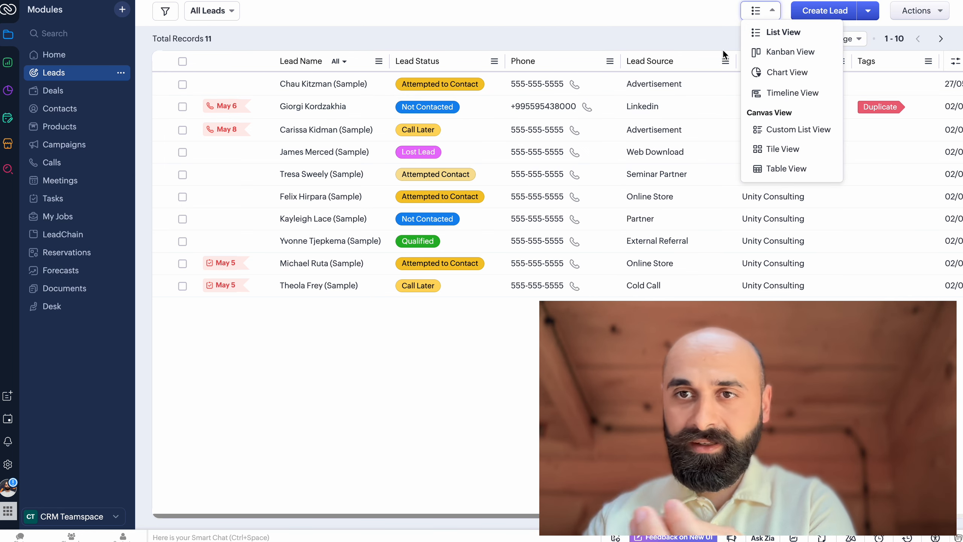
left_click(716, 40)
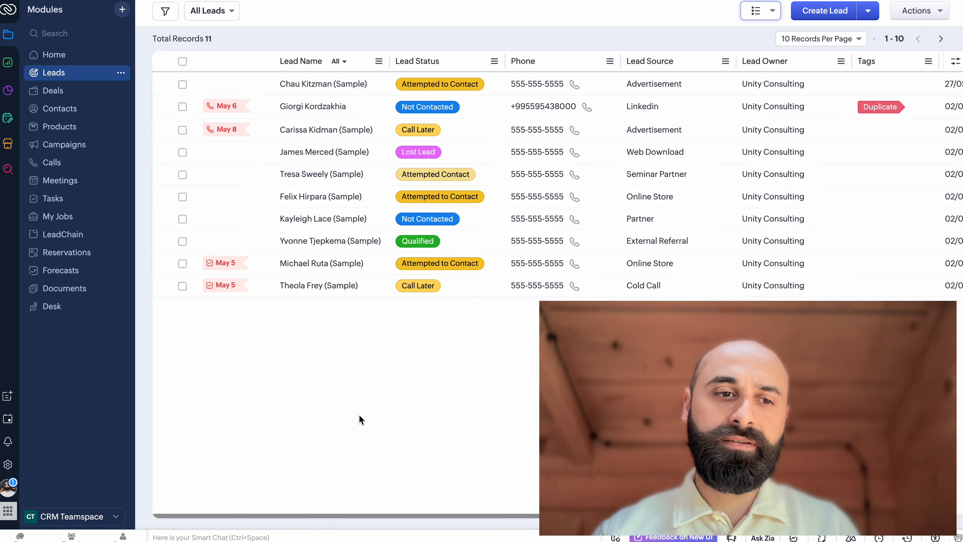
View the Documents module and return to the Leads list
left_click(70, 293)
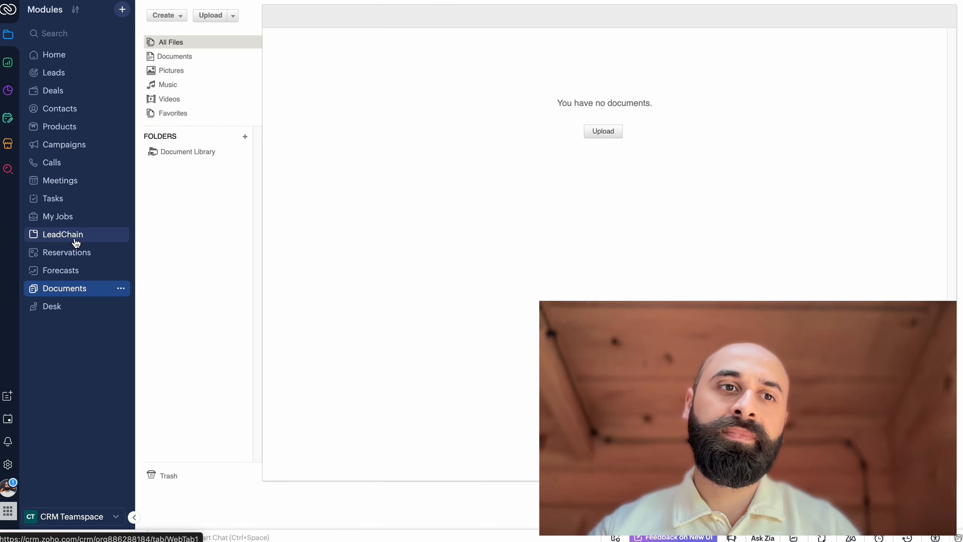
left_click(62, 78)
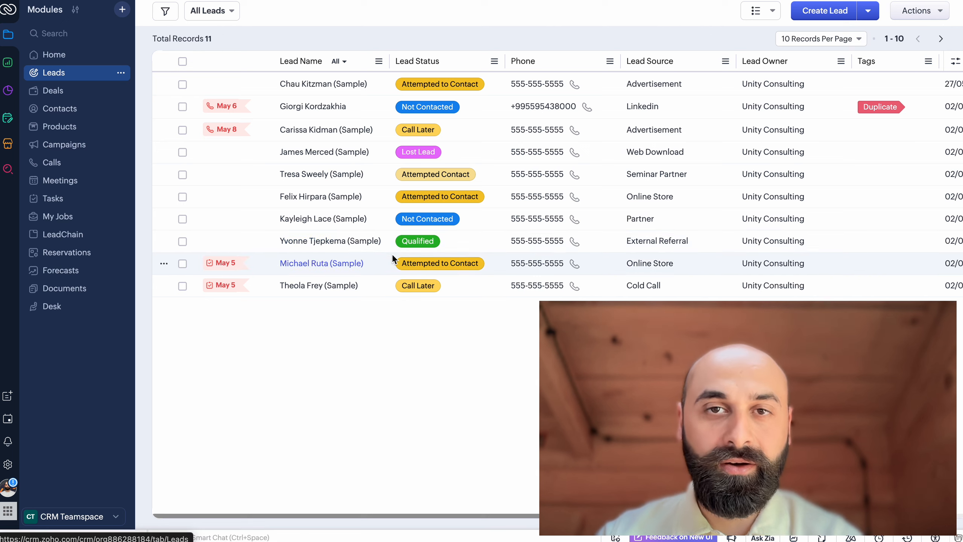
left_click(392, 381)
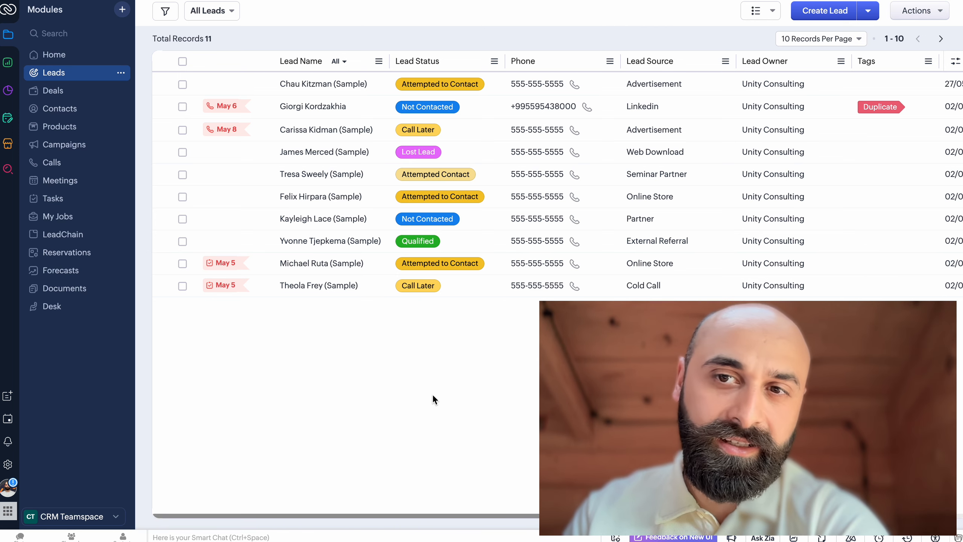
Show the leads in Kanban View and switch them back to List View
left_click(758, 10)
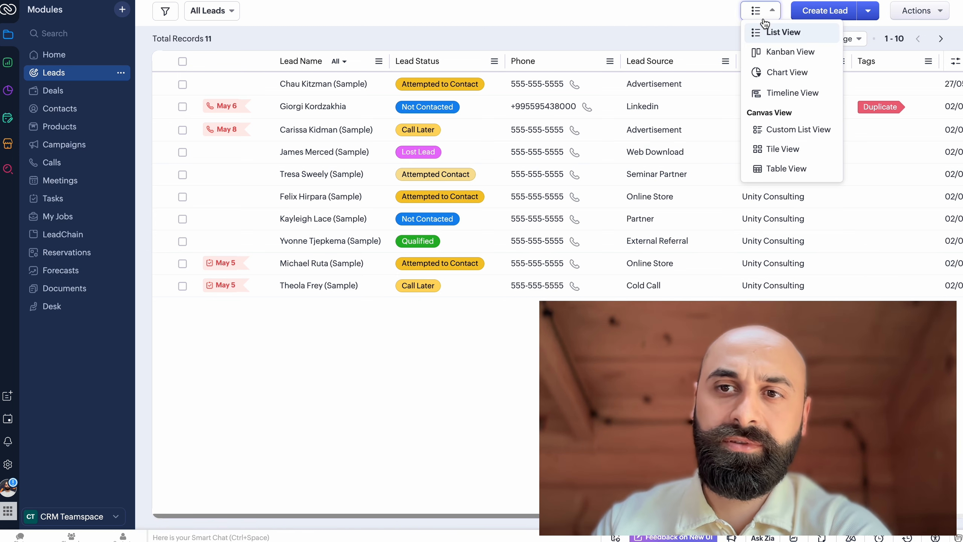
left_click(771, 50)
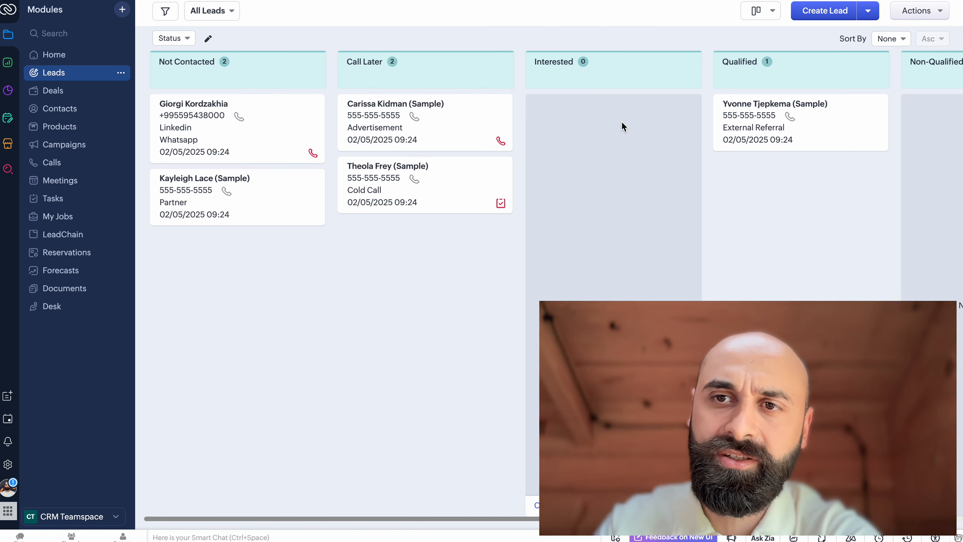
left_click(755, 17)
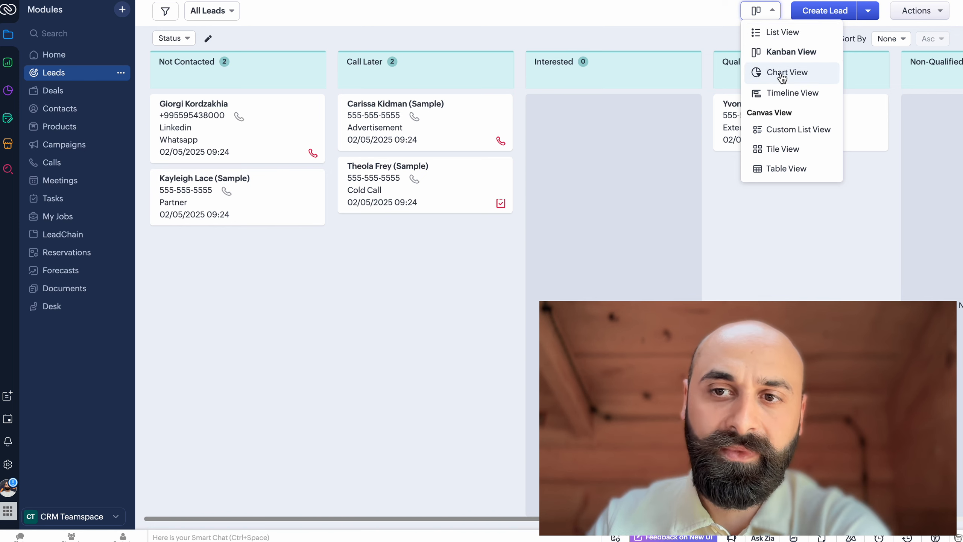
left_click(785, 33)
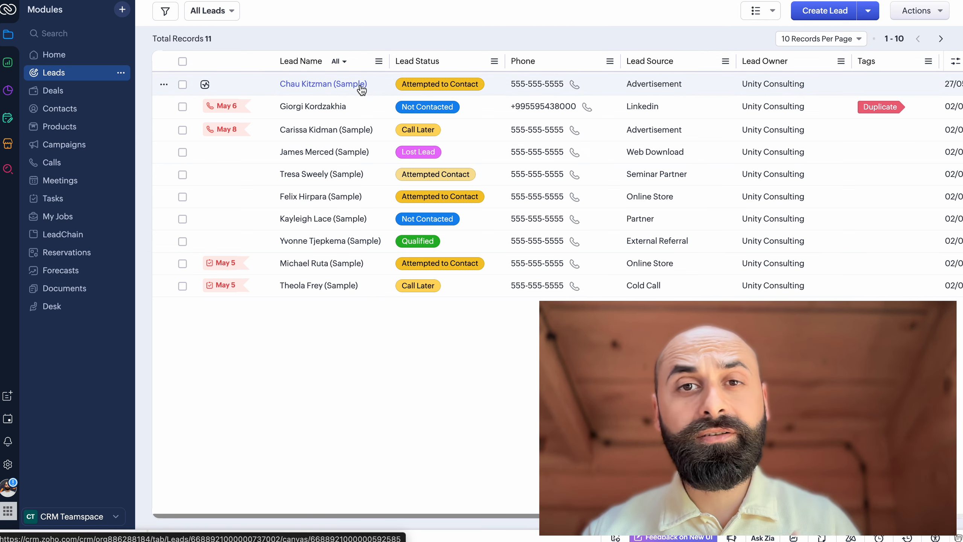
Open the first lead in the list and change its record detail page view to Standard View
scroll(490, 115, "right", 5)
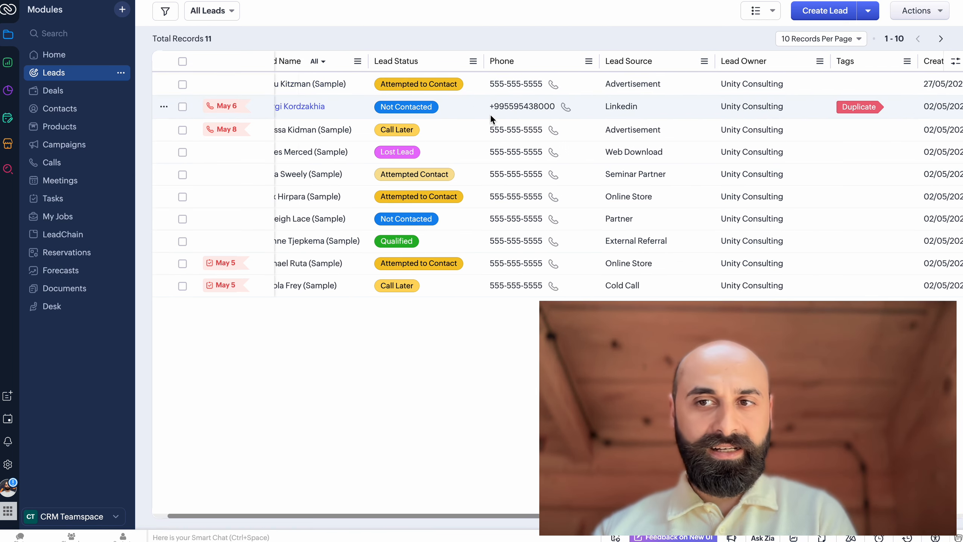
scroll(506, 111, "left", 5)
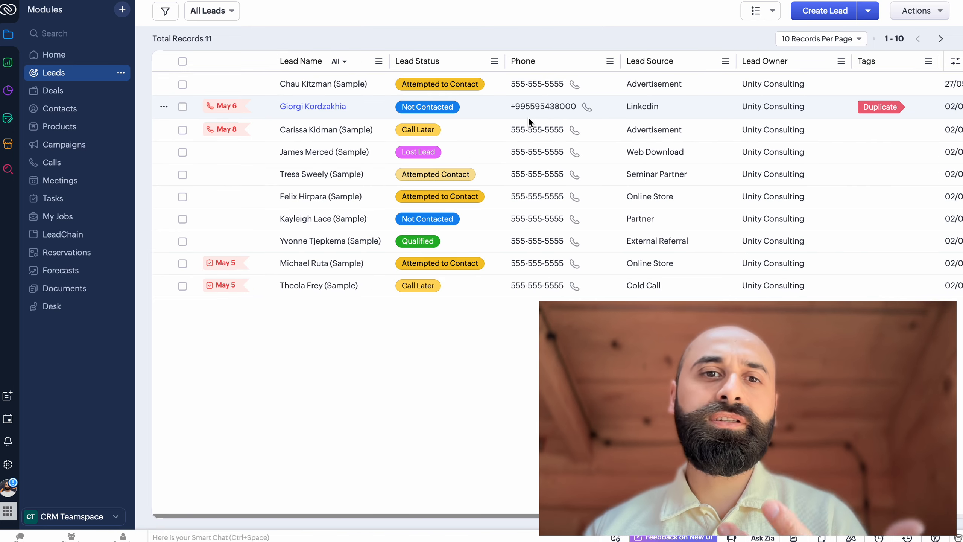
left_click(355, 91)
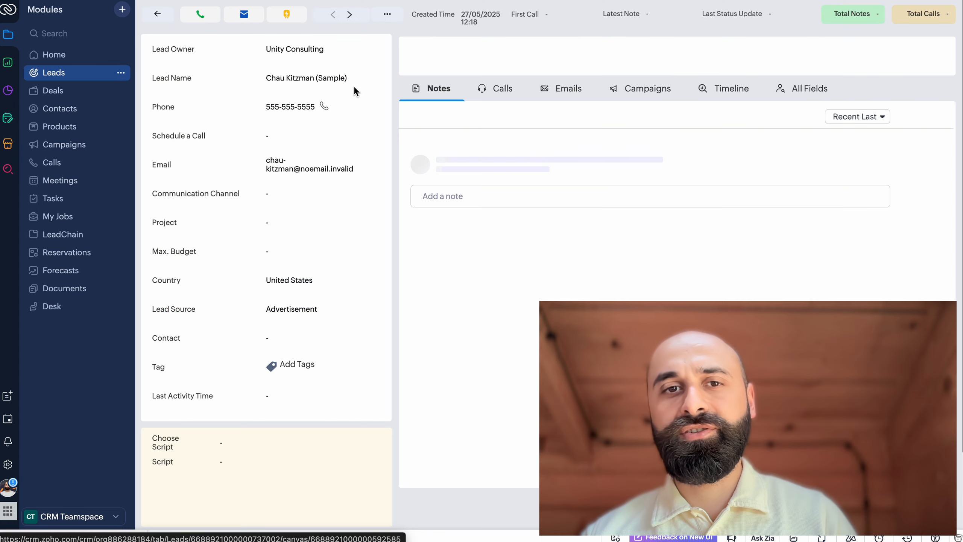
scroll(617, 194, "down", 2)
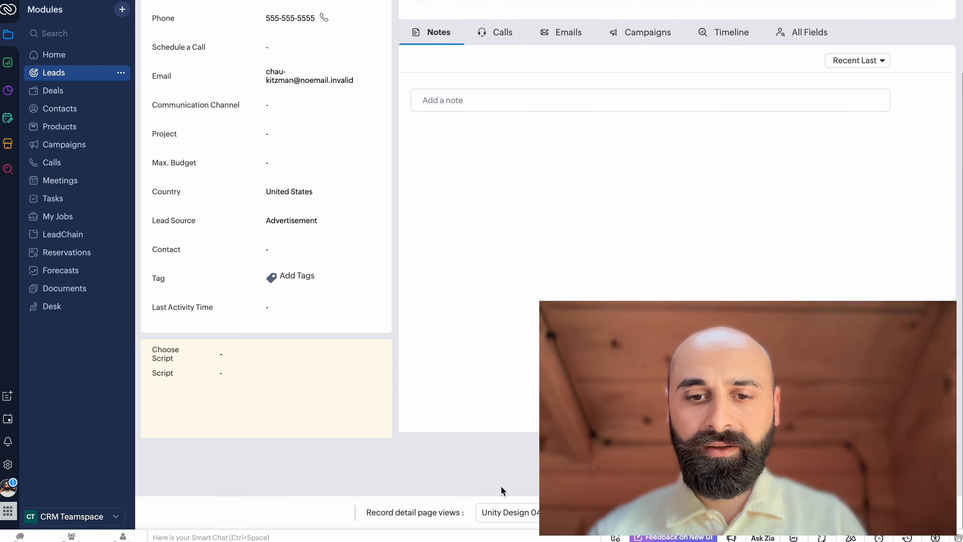
left_click(501, 514)
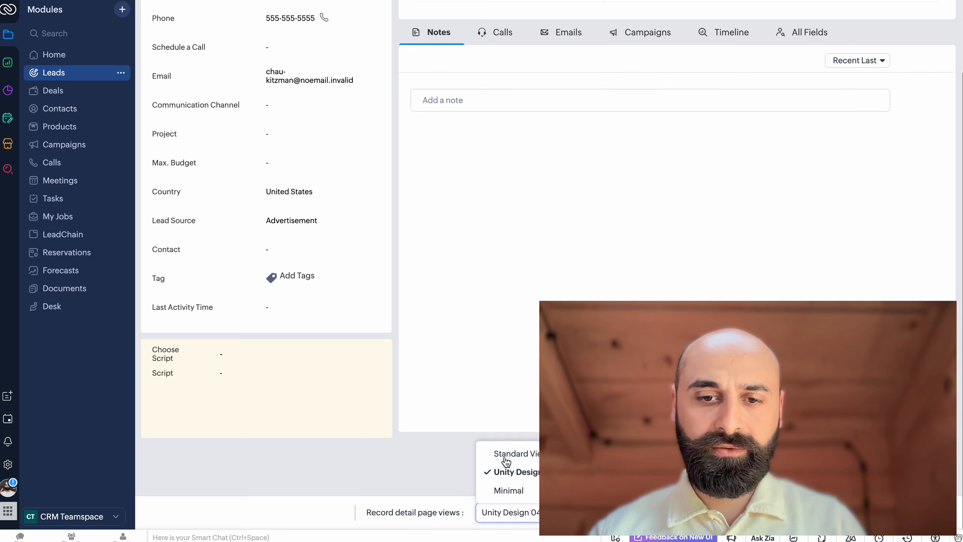
left_click(506, 463)
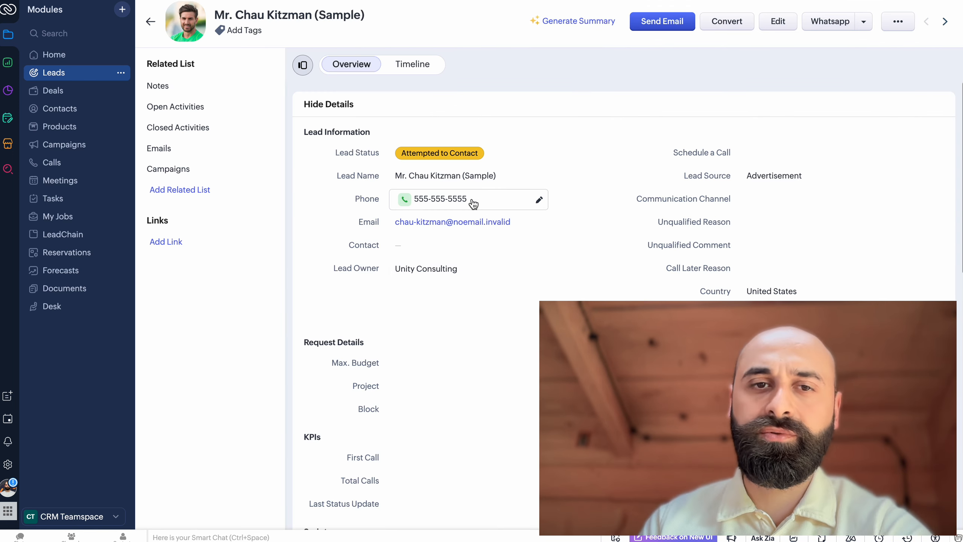
Examine the lead's Standard View, from the lead information and KPIs down to the notes and related lists
left_click(292, 207)
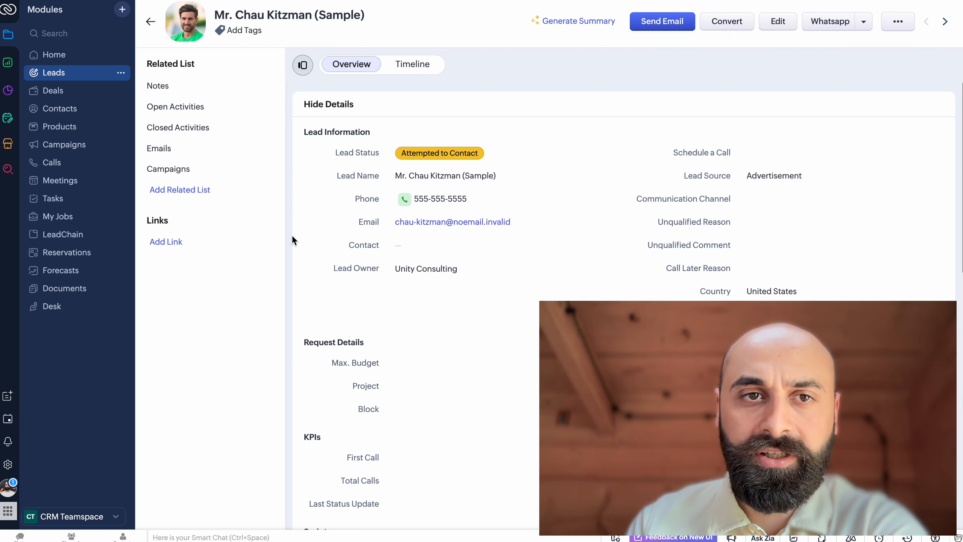
scroll(292, 236, "down", 1)
scroll(292, 236, "up", 1)
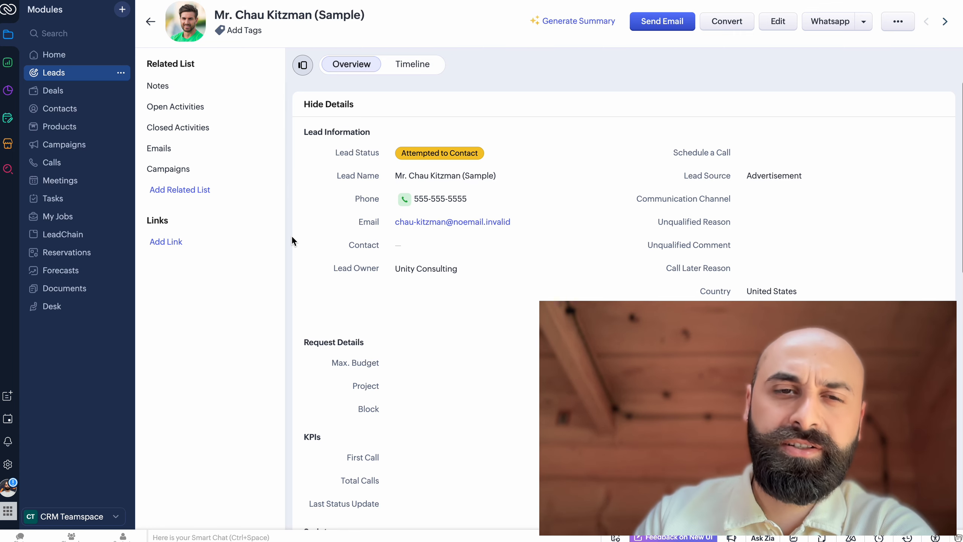
scroll(292, 237, "down", 8)
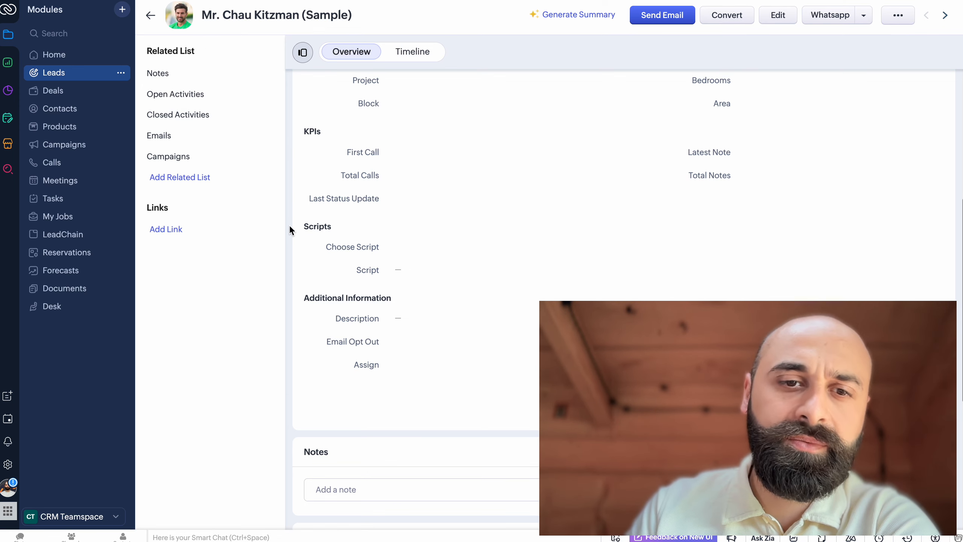
scroll(289, 228, "down", 8)
scroll(289, 228, "up", 15)
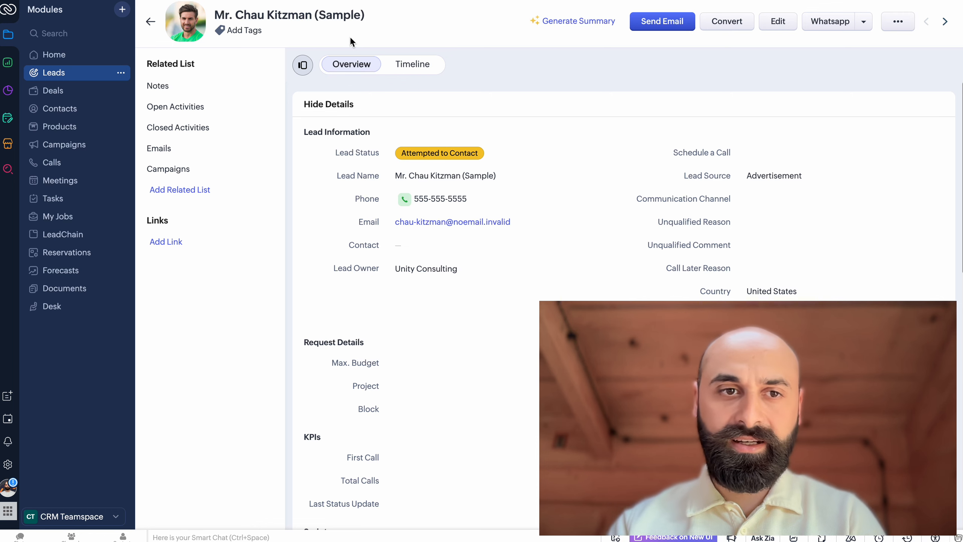
Return to the leads list, reopen the first lead and display it in Standard View
left_click(151, 22)
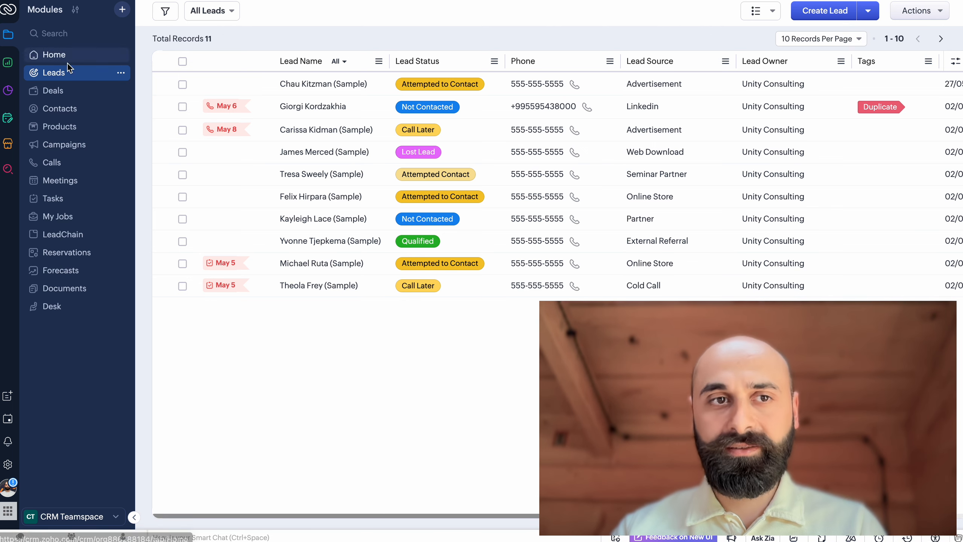
left_click(307, 87)
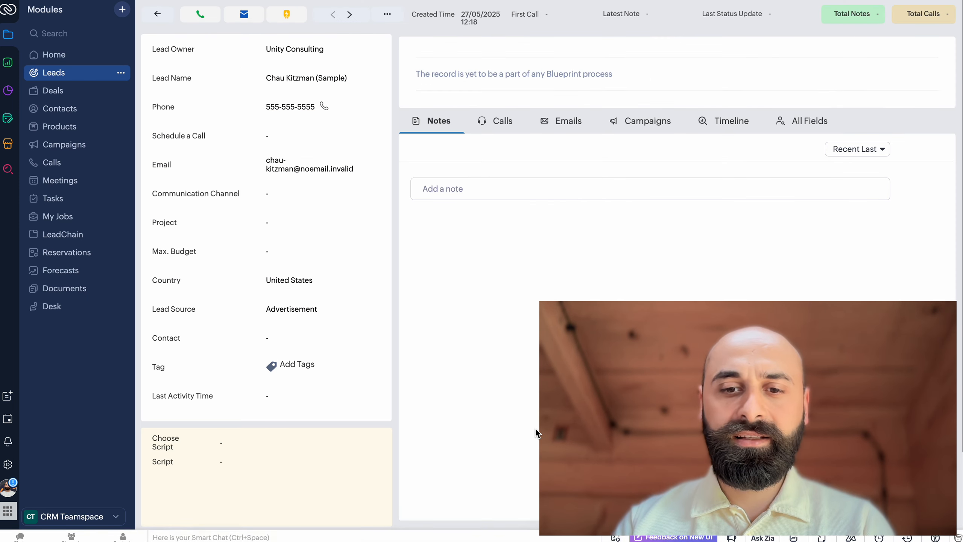
scroll(519, 528, "down", 3)
left_click(518, 511)
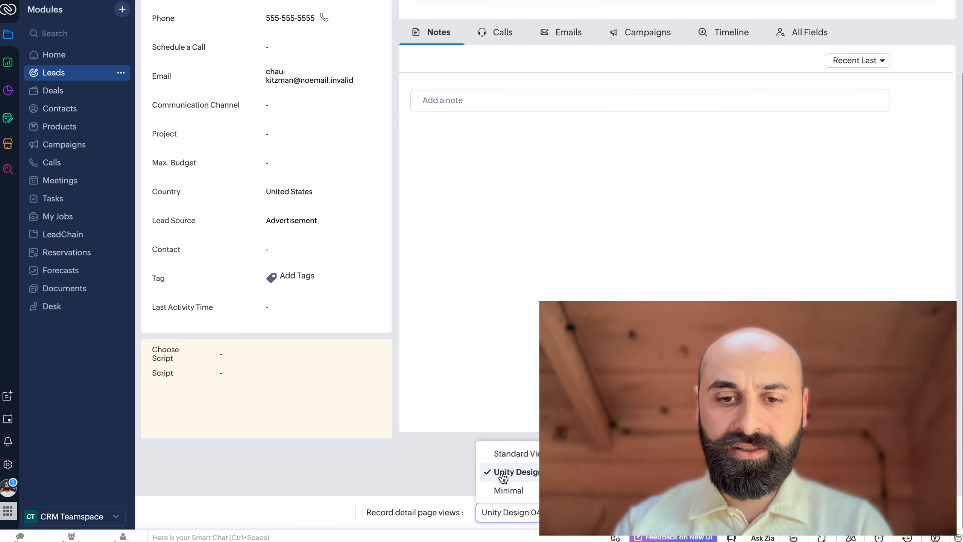
left_click(504, 458)
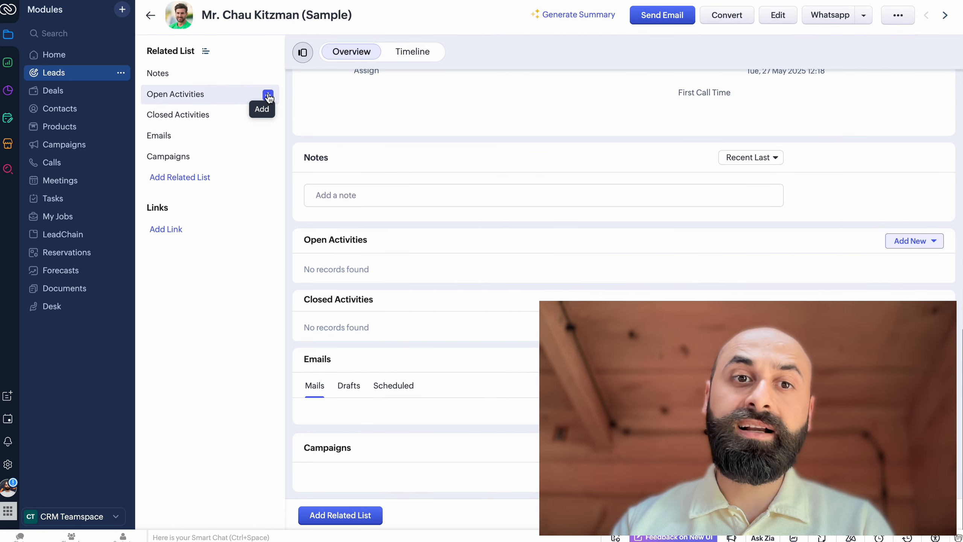
Start logging a call for the lead under Open Activities
left_click(268, 96)
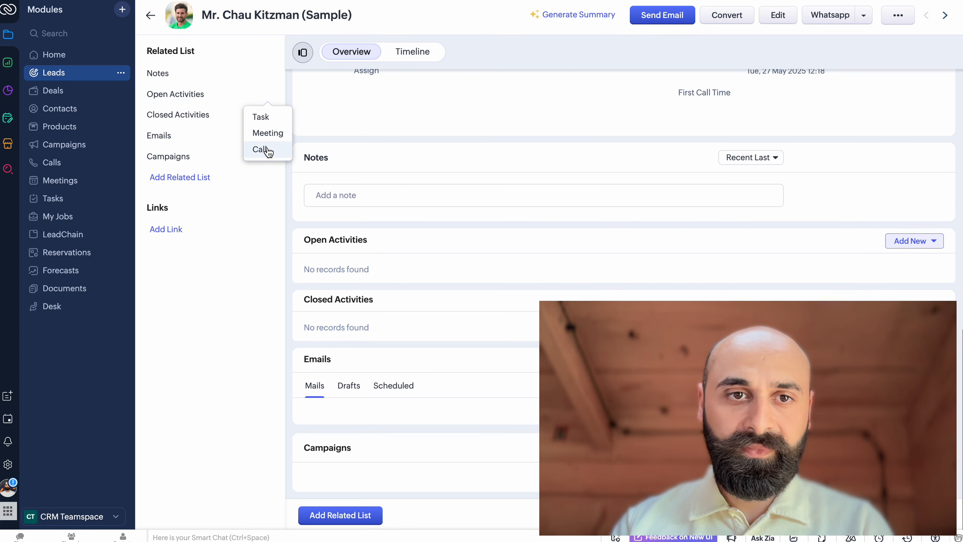
mouse_move(278, 152)
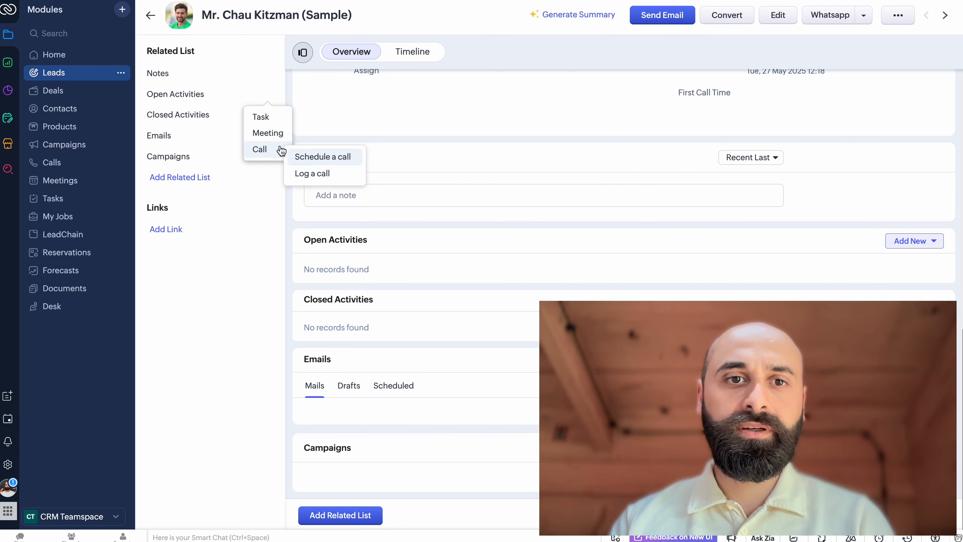
left_click(309, 173)
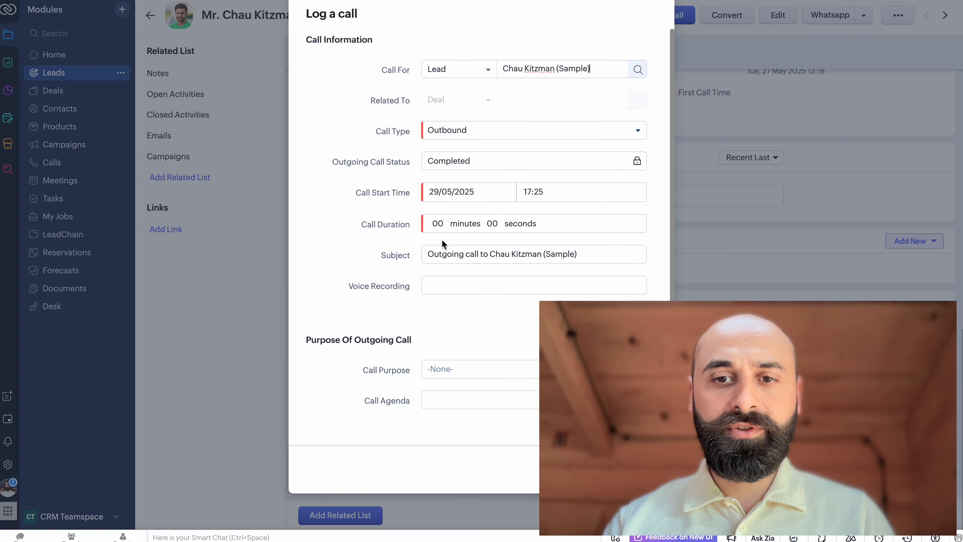